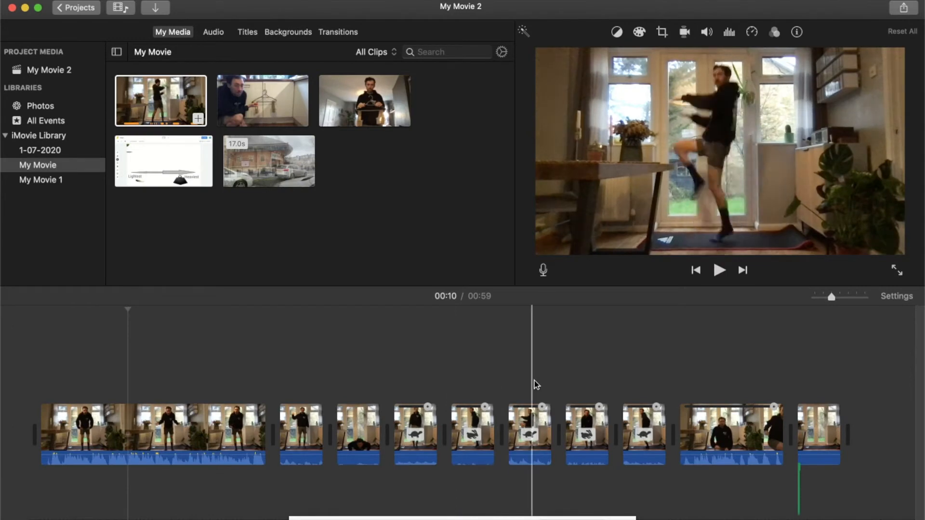
- Browse the sound effects library and preview the Lazy Day and Island Short jingles
{"action": "left_click", "coordinate": [668, 392]}
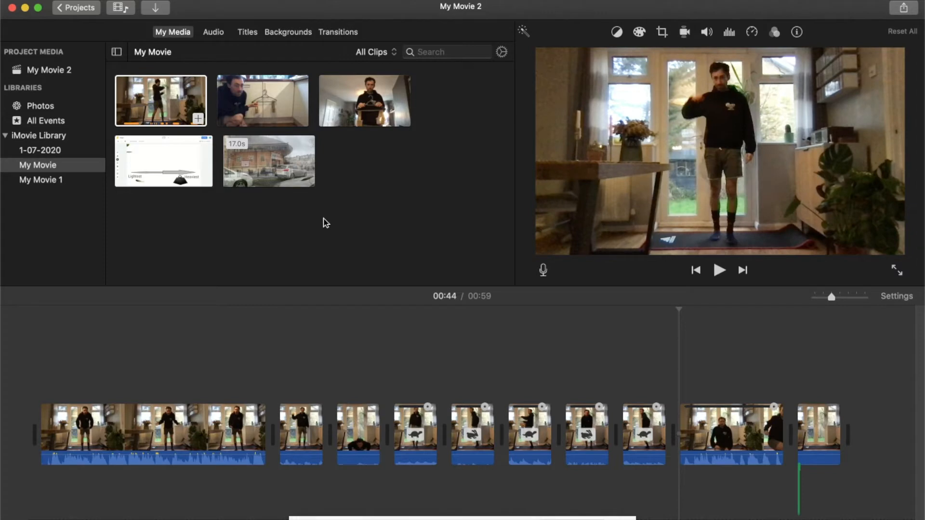
{"action": "left_click", "coordinate": [215, 34]}
{"action": "scroll", "coordinate": [332, 162], "scroll_direction": "down", "scroll_amount": 2}
{"action": "scroll", "coordinate": [333, 162], "scroll_direction": "up", "scroll_amount": 5}
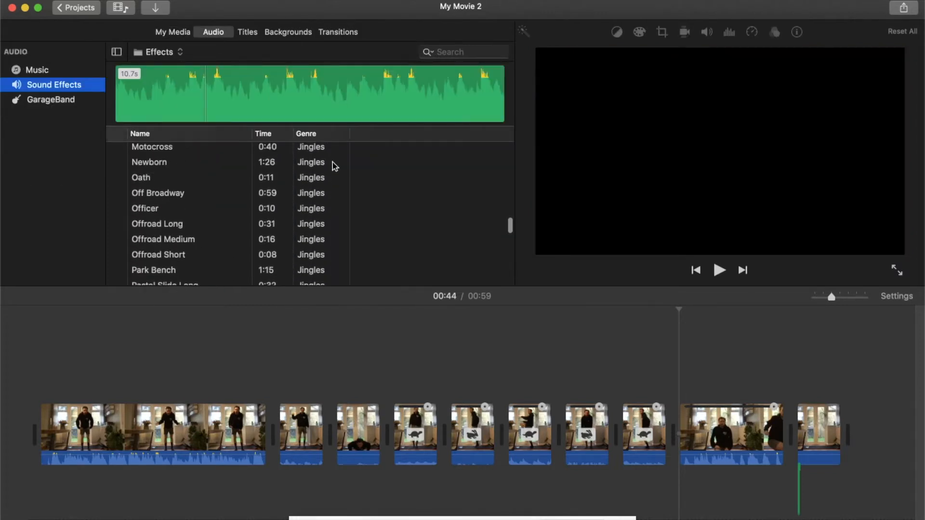
{"action": "scroll", "coordinate": [332, 162], "scroll_direction": "up", "scroll_amount": 2}
{"action": "scroll", "coordinate": [332, 162], "scroll_direction": "up", "scroll_amount": 4}
{"action": "scroll", "coordinate": [332, 161], "scroll_direction": "up", "scroll_amount": 5}
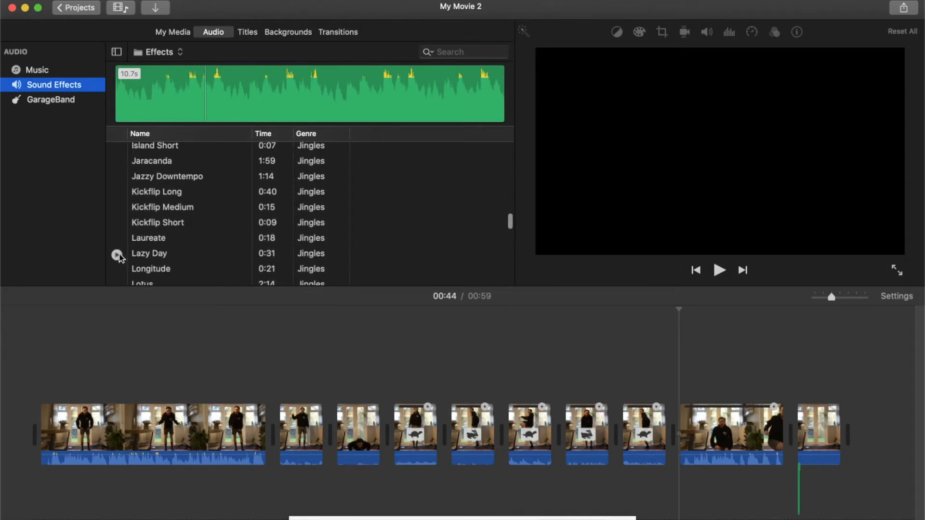
{"action": "left_click", "coordinate": [117, 254]}
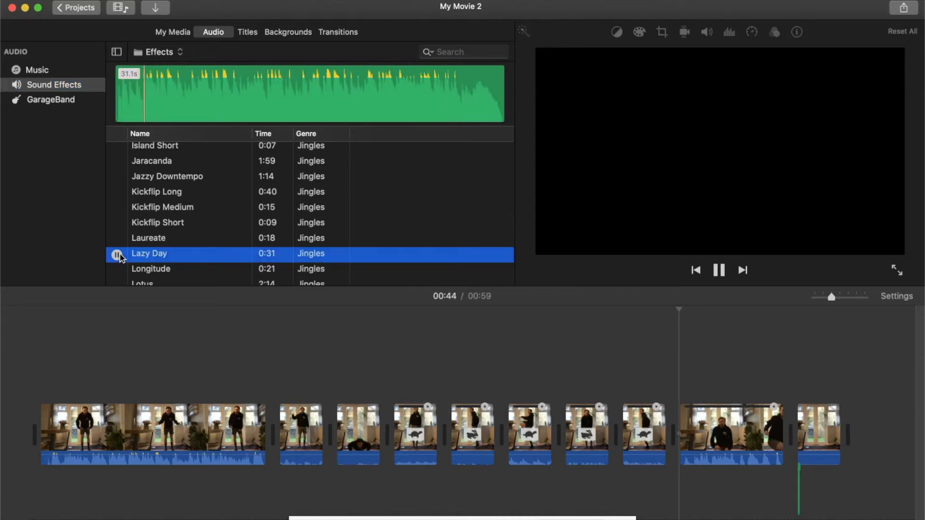
{"action": "left_click", "coordinate": [117, 255]}
{"action": "scroll", "coordinate": [218, 252], "scroll_direction": "up", "scroll_amount": 4}
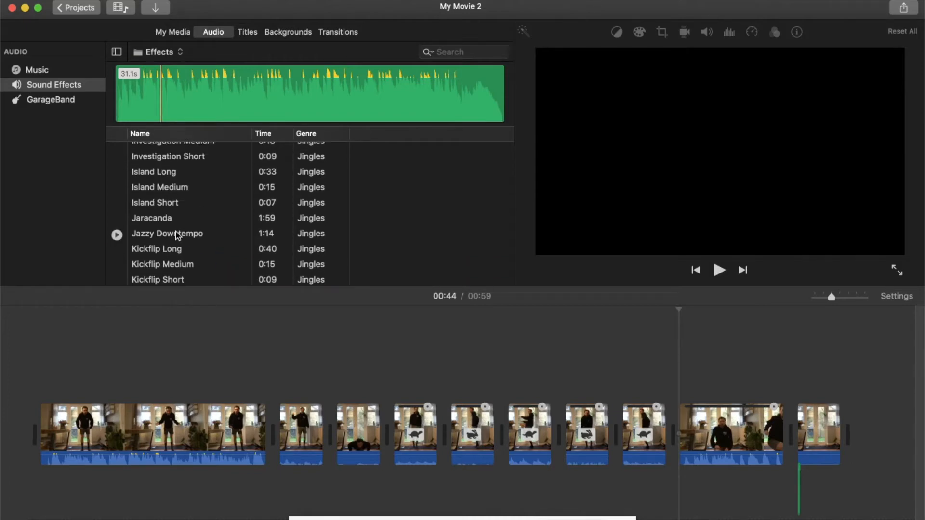
{"action": "left_click", "coordinate": [117, 204]}
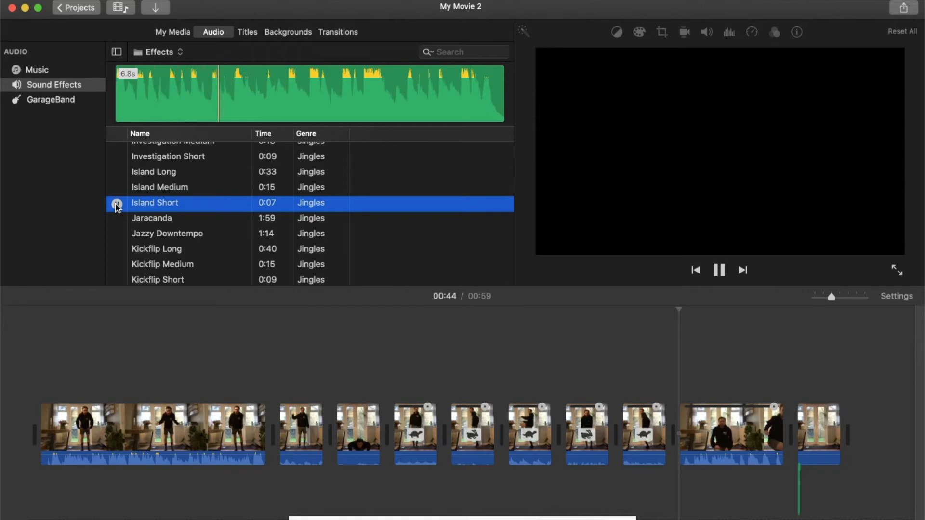
{"action": "left_click", "coordinate": [117, 204]}
- Add the Half Dome Short jingle to the timeline beneath the start of the first clip
{"action": "scroll", "coordinate": [233, 206], "scroll_direction": "up", "scroll_amount": 3}
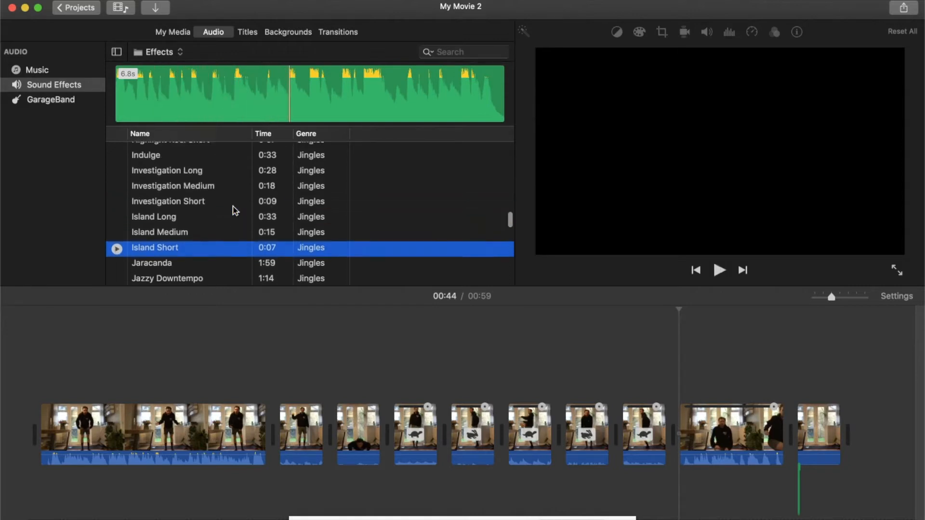
{"action": "scroll", "coordinate": [235, 210], "scroll_direction": "up", "scroll_amount": 6}
{"action": "scroll", "coordinate": [235, 210], "scroll_direction": "up", "scroll_amount": 6}
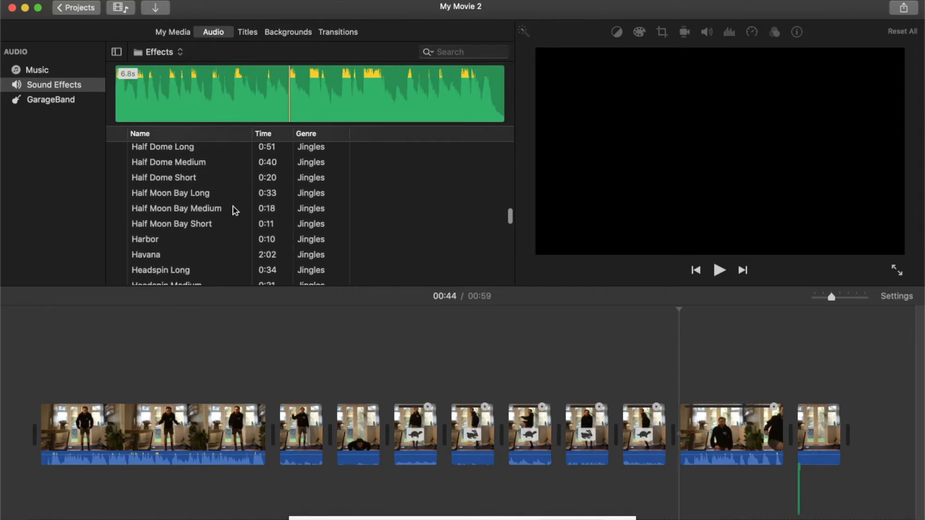
{"action": "scroll", "coordinate": [235, 210], "scroll_direction": "up", "scroll_amount": 2}
{"action": "scroll", "coordinate": [235, 210], "scroll_direction": "up", "scroll_amount": 2}
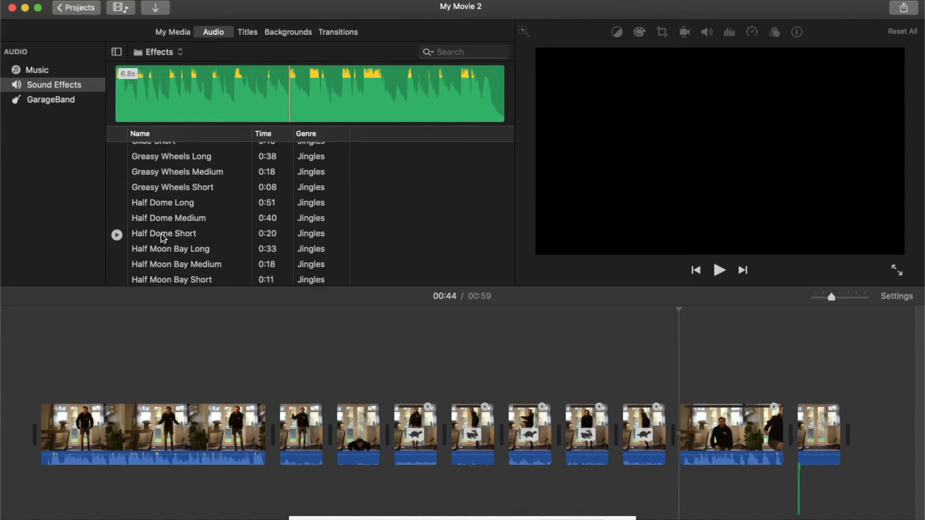
{"action": "left_click_drag", "start_coordinate": [161, 234], "coordinate": [47, 497]}
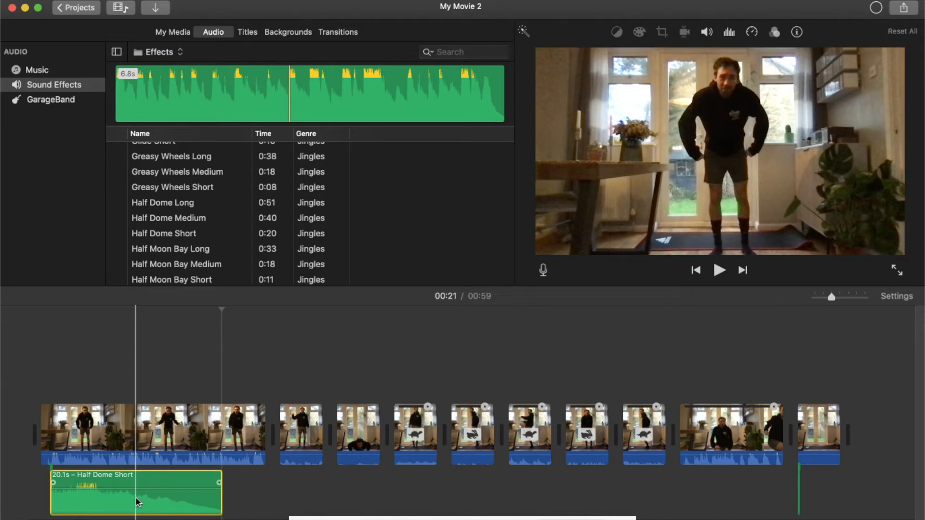
- Play the Half Dome Short jingle up to 00:07, split it there and delete both pieces
{"action": "key", "text": "space"}
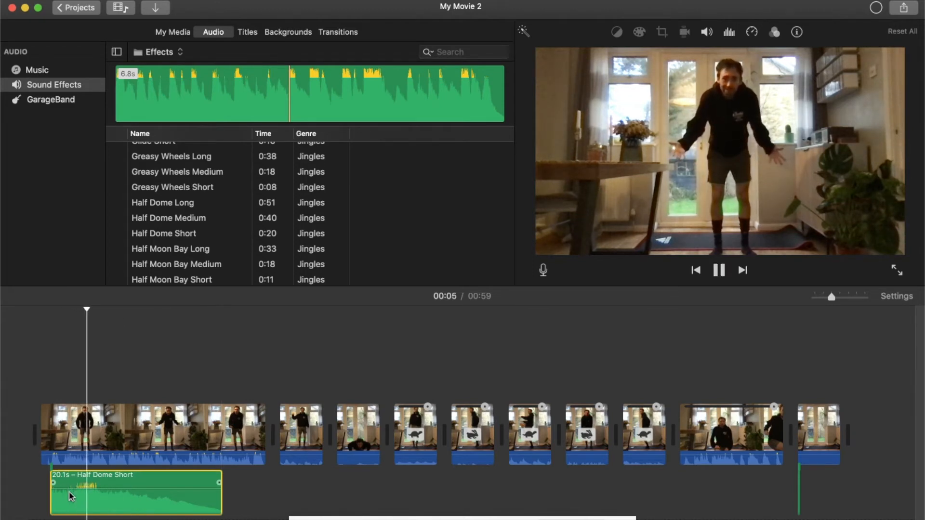
{"action": "key", "text": "space"}
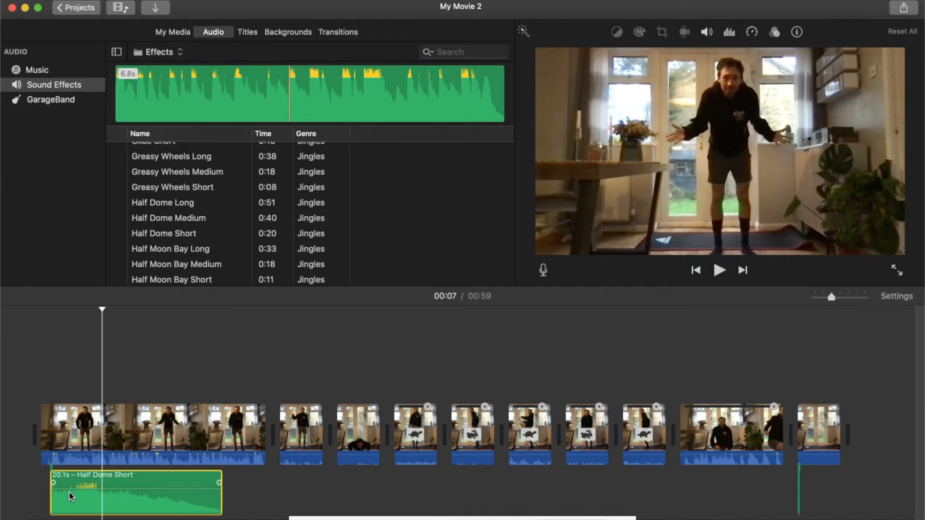
{"action": "key", "text": "super+b"}
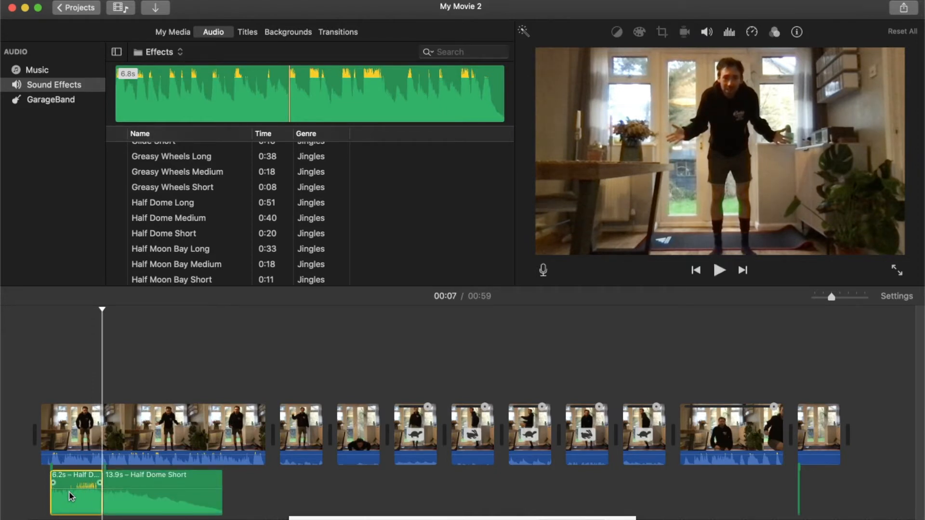
{"action": "left_click", "coordinate": [153, 505]}
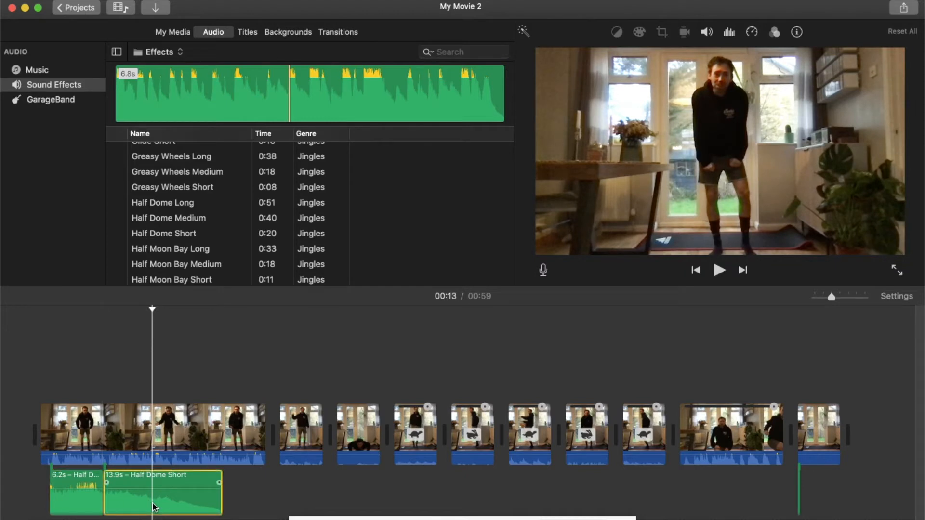
{"action": "key", "text": "Delete"}
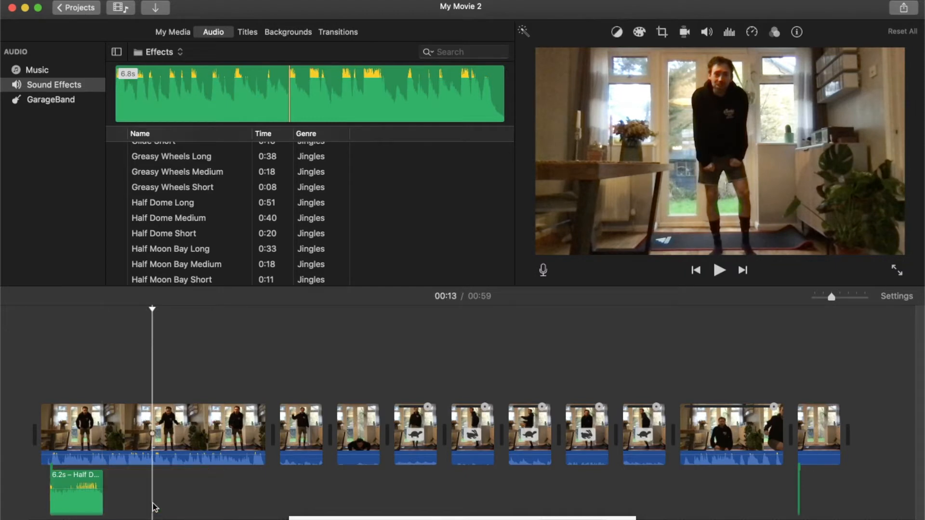
{"action": "left_click", "coordinate": [83, 504]}
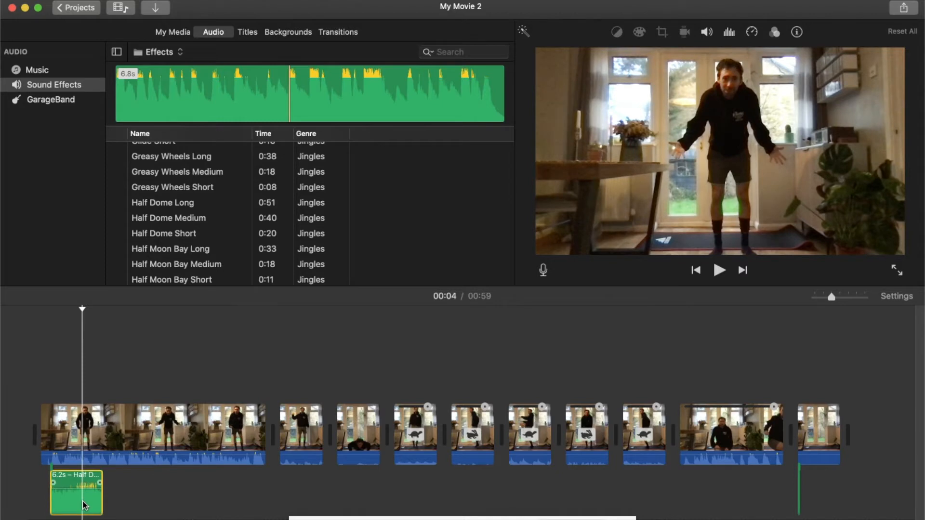
{"action": "key", "text": "Delete"}
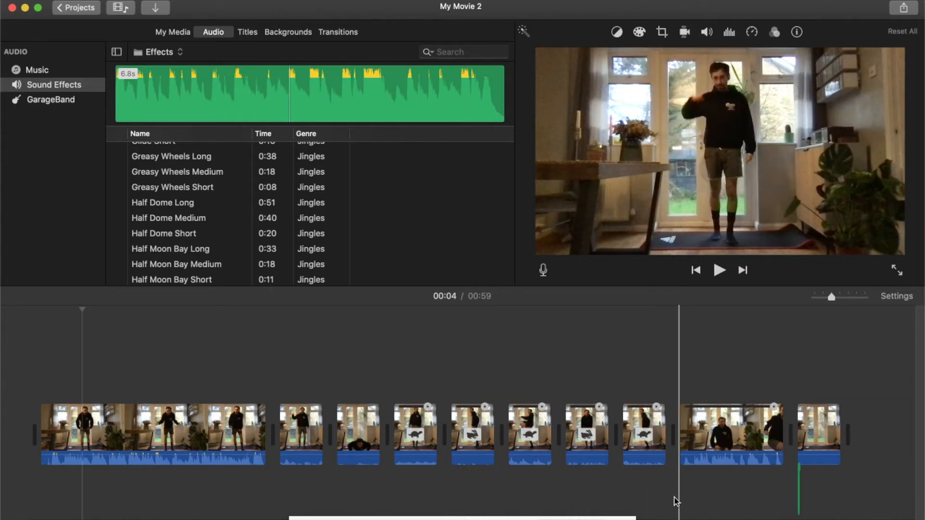
- Switch to Google Chrome and copy the share link of the Eye Of The Tiger - Survivor (Lyrics) YouTube video
{"action": "mouse_move", "coordinate": [690, 519]}
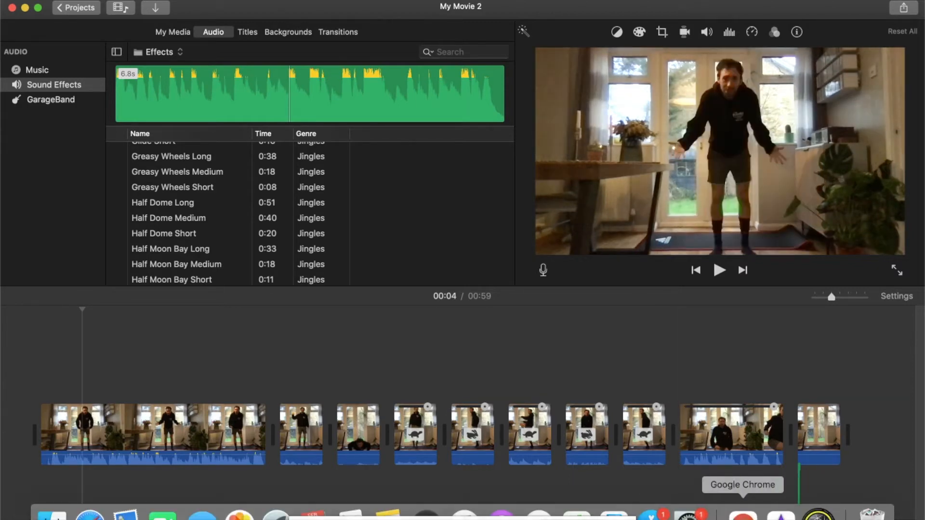
{"action": "left_click", "coordinate": [743, 514]}
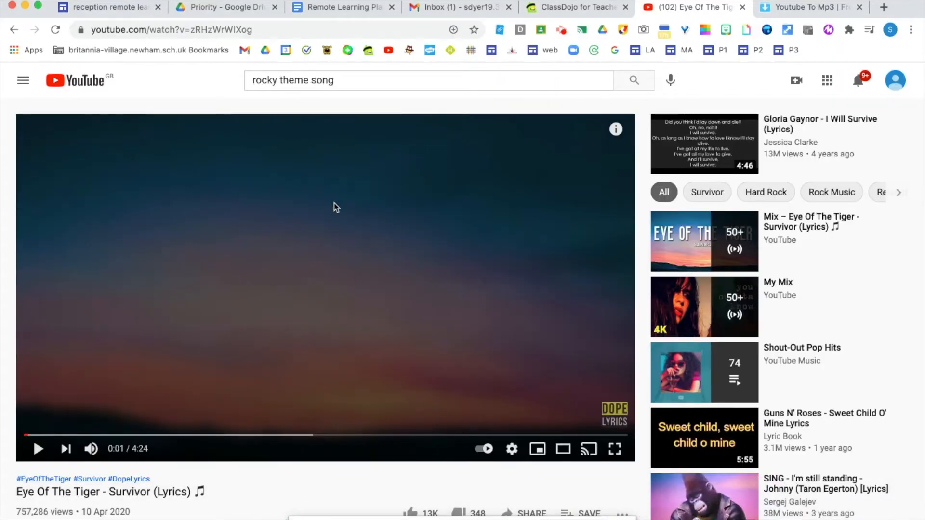
{"action": "scroll", "coordinate": [455, 334], "scroll_direction": "down", "scroll_amount": 2}
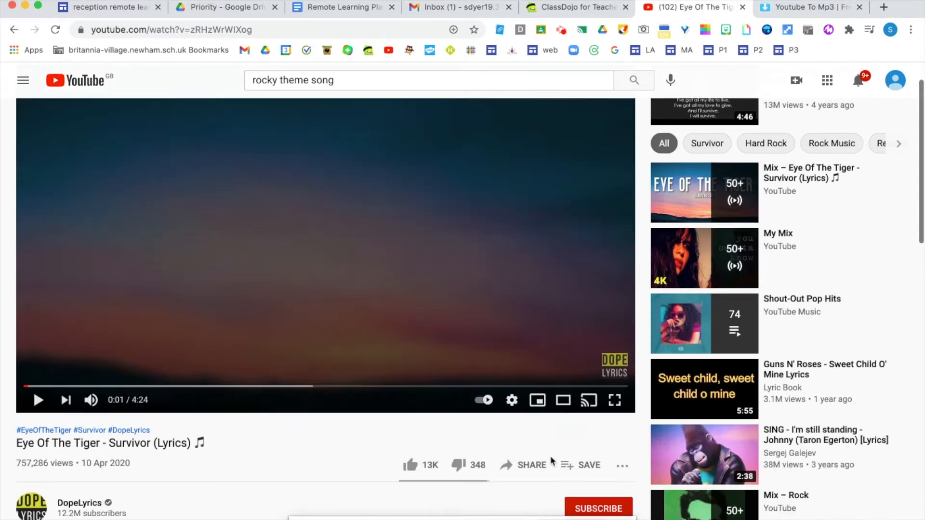
{"action": "left_click", "coordinate": [530, 465]}
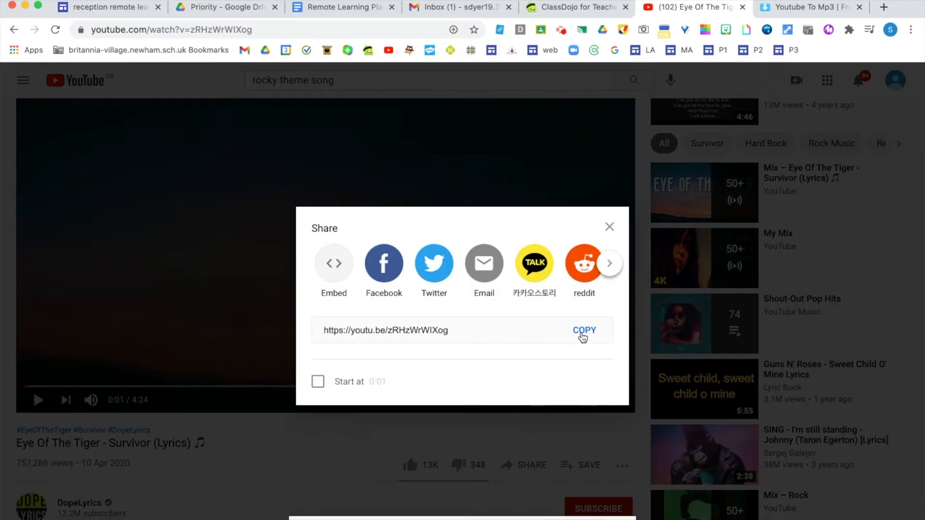
{"action": "left_click", "coordinate": [582, 334]}
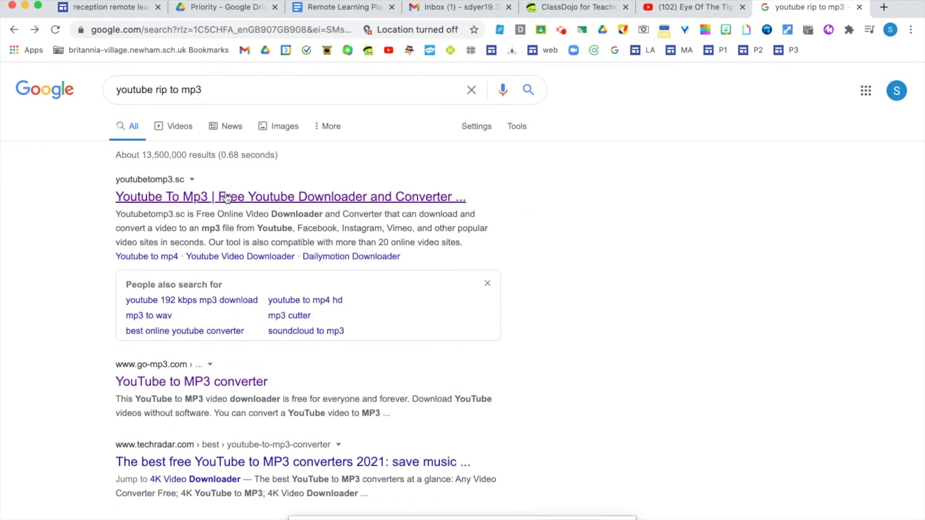
- Paste the copied video link into the Youtube to MP3 Converter page and convert it
{"action": "left_click", "coordinate": [226, 198]}
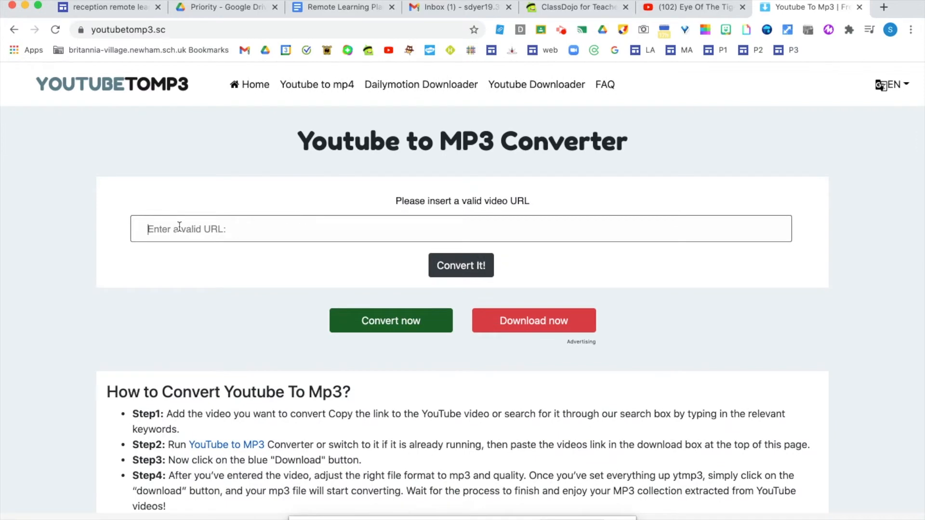
{"action": "key", "text": "super+v"}
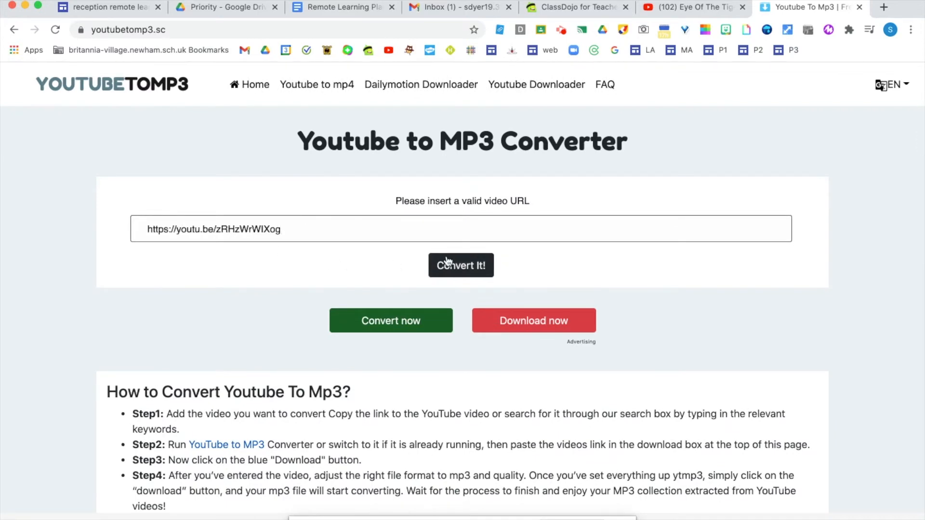
{"action": "left_click", "coordinate": [461, 266]}
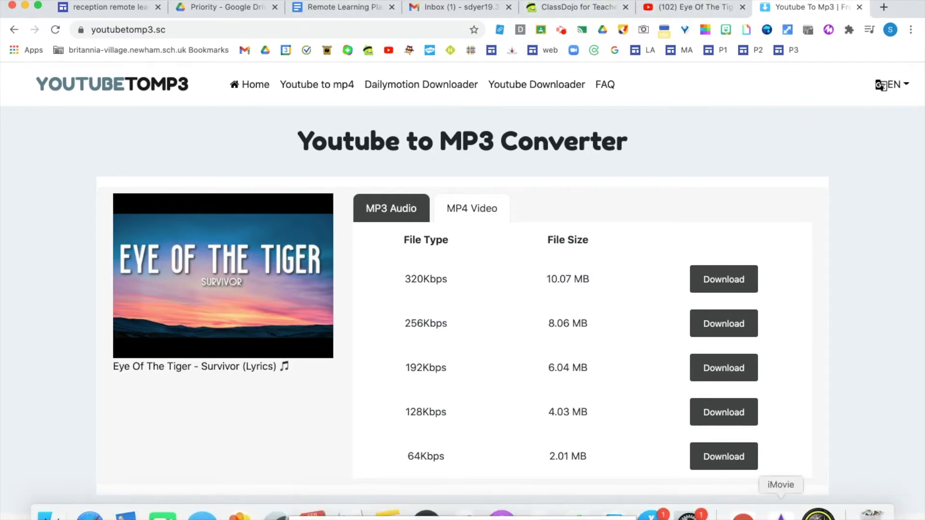
- Switch to iMovie and import the Eye Of The Tiger - Survivor MP3 from the Downloads folder into the 1-07-2020 event
{"action": "left_click", "coordinate": [781, 510]}
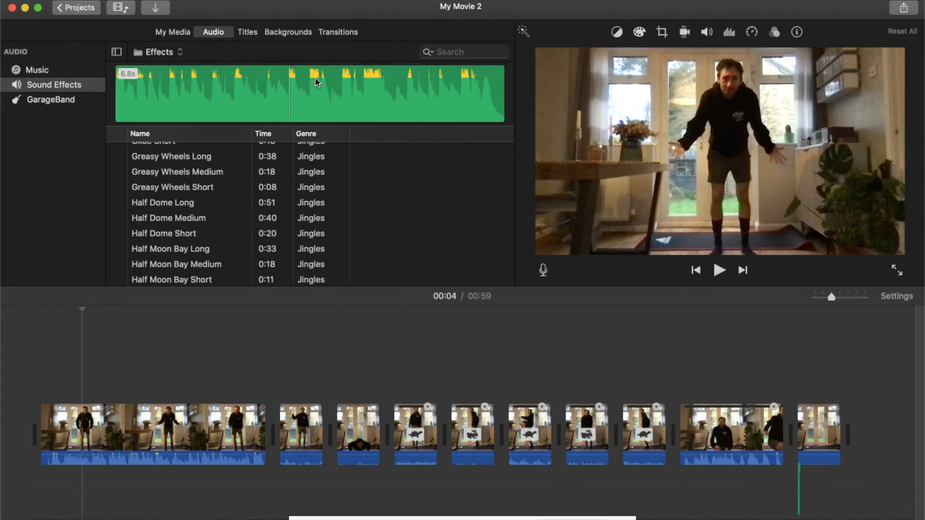
{"action": "left_click", "coordinate": [163, 7]}
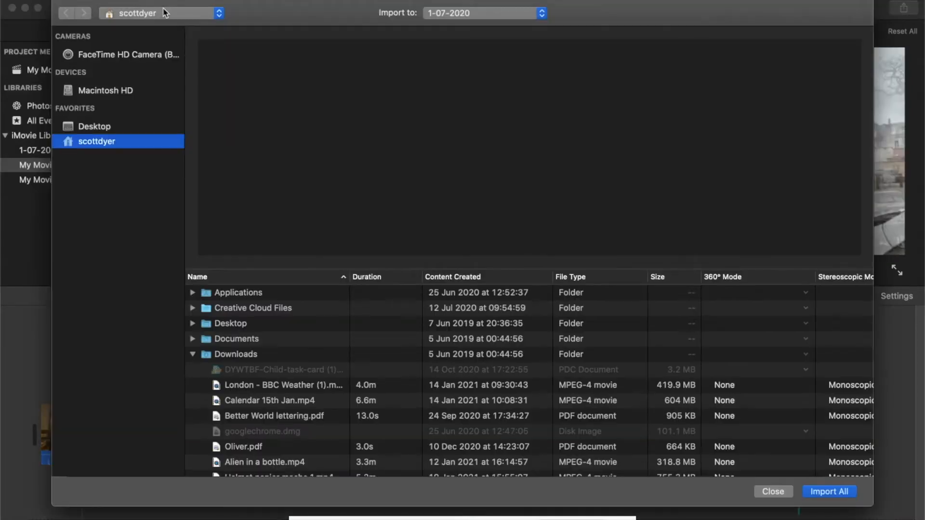
{"action": "left_click", "coordinate": [343, 277]}
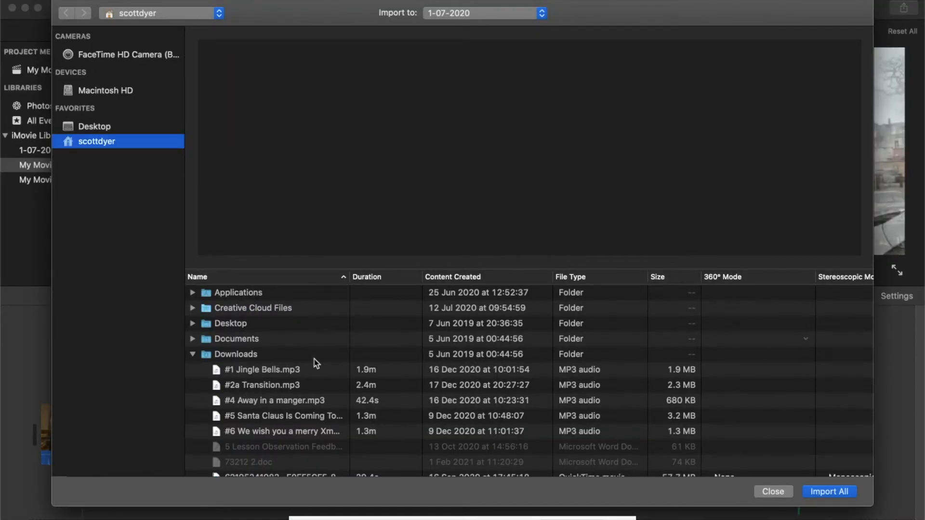
{"action": "scroll", "coordinate": [284, 366], "scroll_direction": "down", "scroll_amount": 10}
{"action": "left_click", "coordinate": [278, 354]}
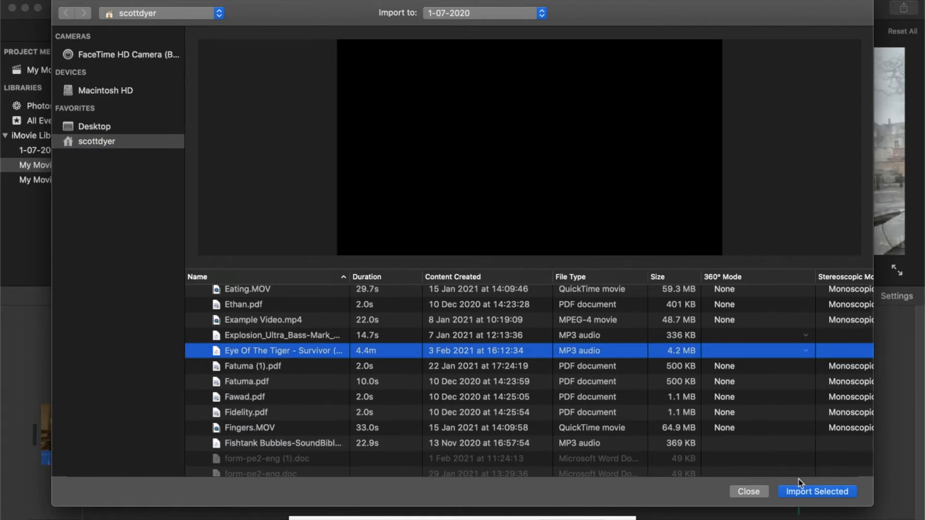
{"action": "left_click", "coordinate": [809, 497]}
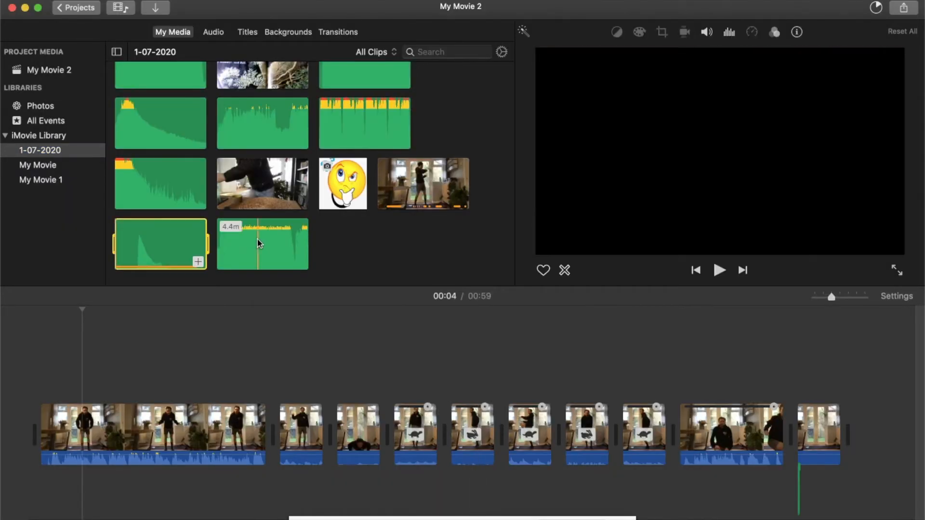
- Preview the imported Eye Of The Tiger track and place it in the timeline beneath the start of the second clip
{"action": "left_click", "coordinate": [219, 241]}
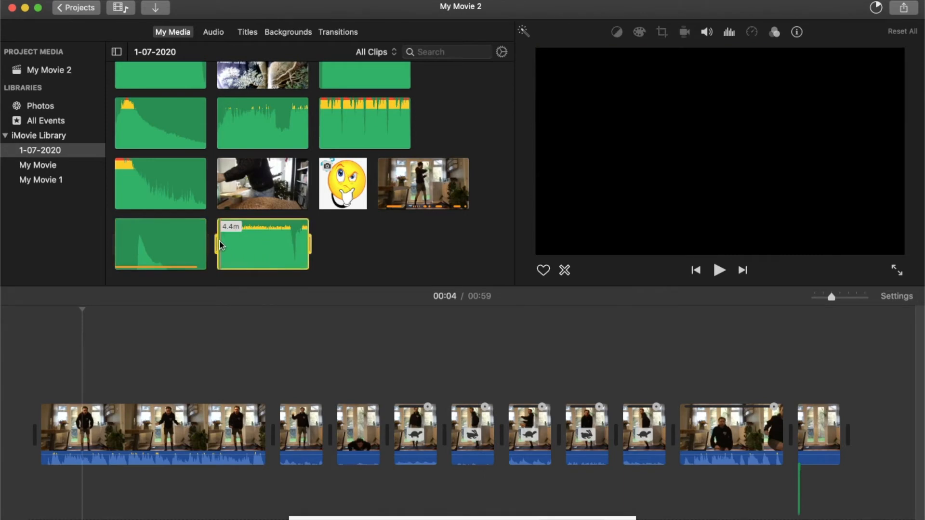
{"action": "key", "text": "space"}
{"action": "key", "text": "space"}
{"action": "left_click_drag", "start_coordinate": [262, 241], "coordinate": [287, 496]}
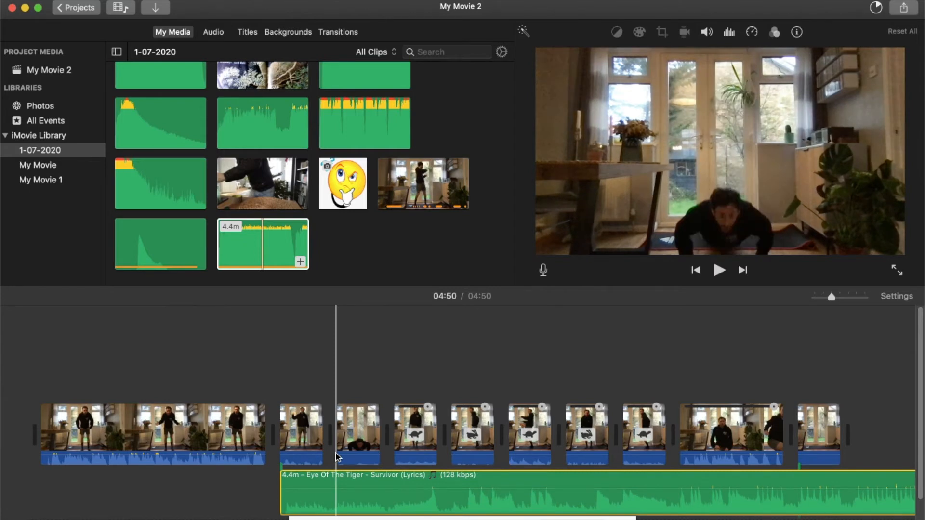
- Play the timeline from just before the Eye Of The Tiger music starts up to 00:34 to check the music against the clips
{"action": "scroll", "coordinate": [417, 358], "scroll_direction": "down", "scroll_amount": 2}
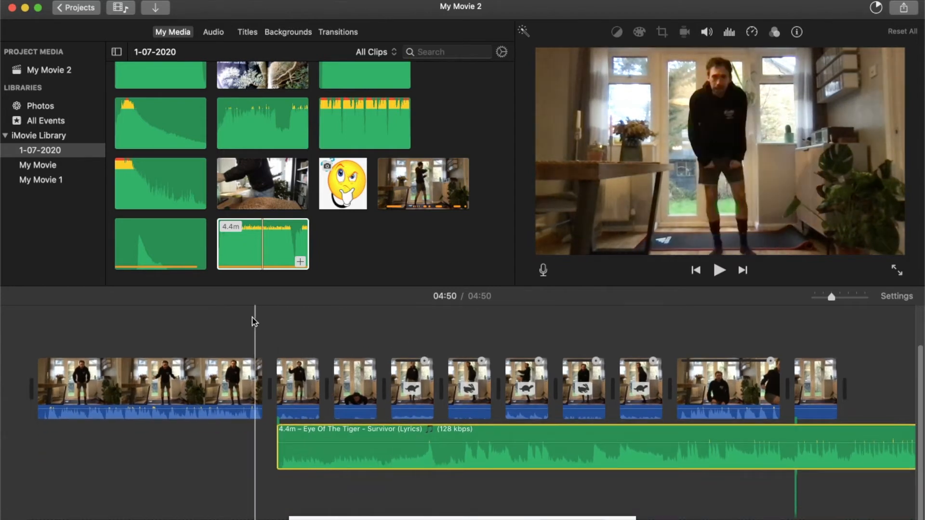
{"action": "key", "text": "space"}
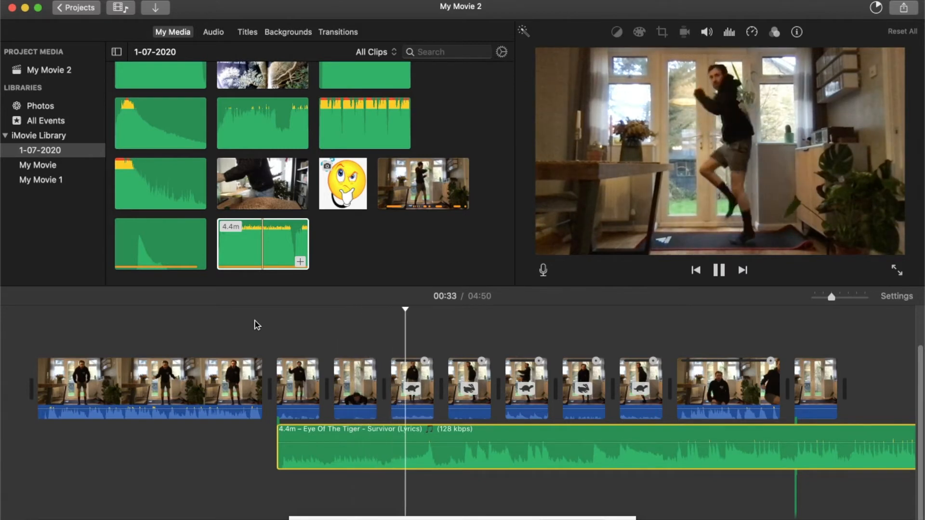
{"action": "key", "text": "space"}
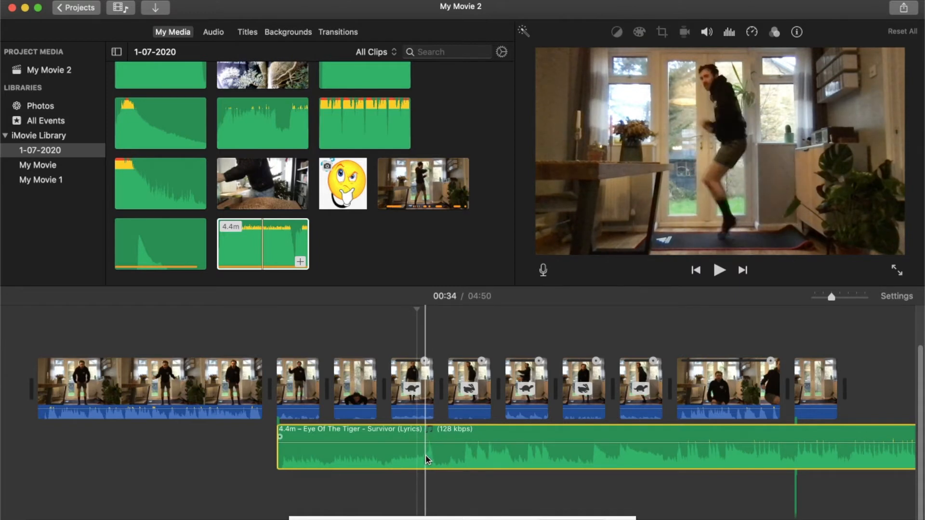
- Split the Eye Of The Tiger audio at 00:35 and delete the part before the split
{"action": "left_click", "coordinate": [425, 456]}
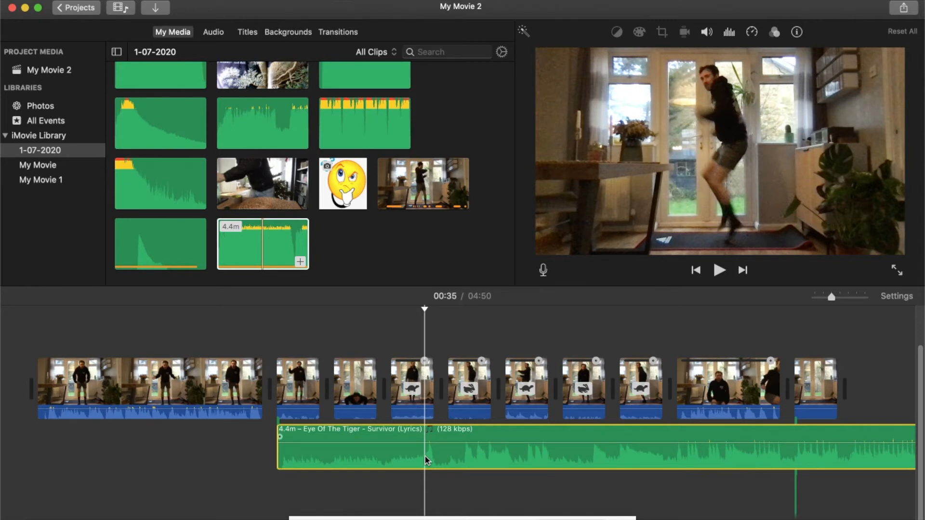
{"action": "key", "text": "super+b"}
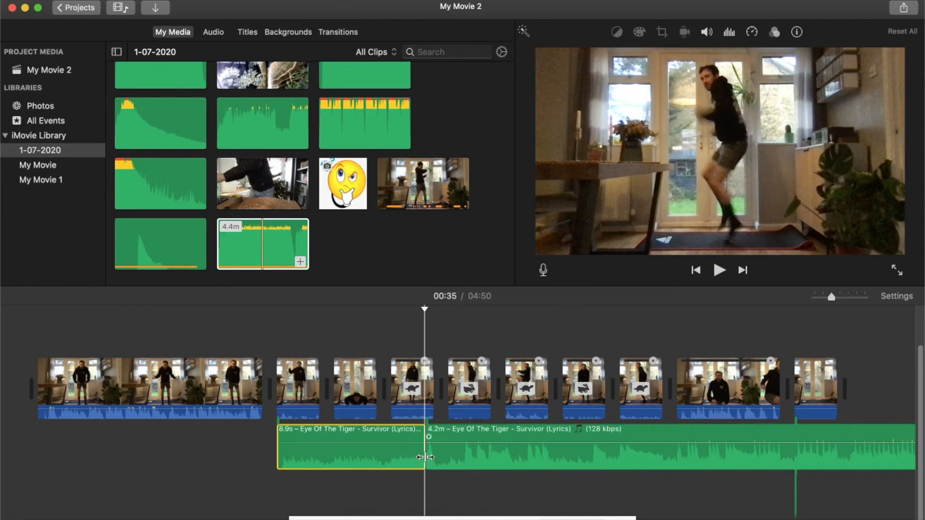
{"action": "left_click", "coordinate": [343, 460]}
{"action": "key", "text": "Delete"}
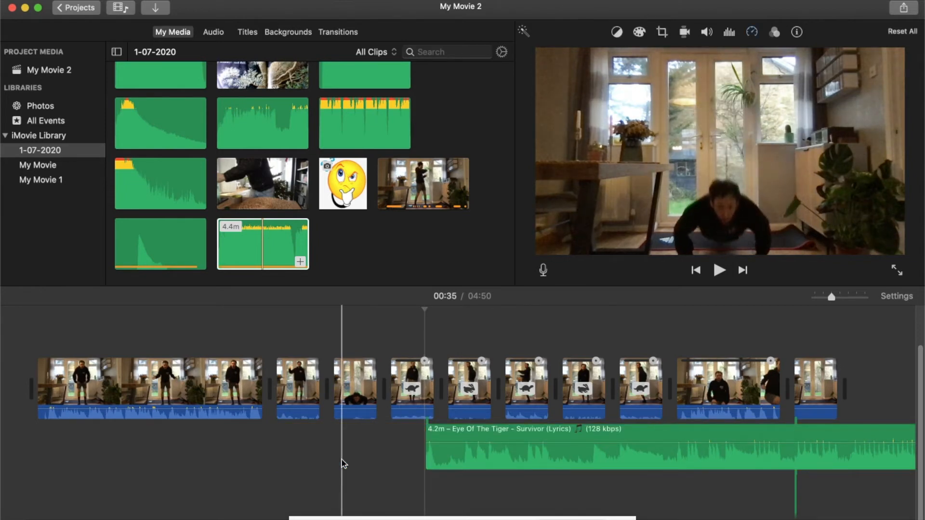
- Move the remaining Eye Of The Tiger audio back beneath the start of the second clip and play from just before it to 00:33
{"action": "left_click_drag", "start_coordinate": [489, 452], "coordinate": [351, 457]}
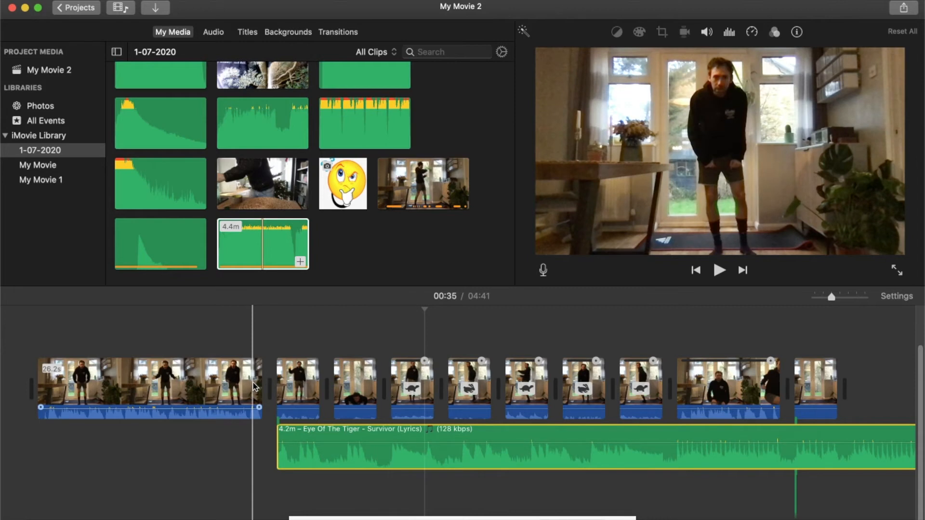
{"action": "key", "text": "space"}
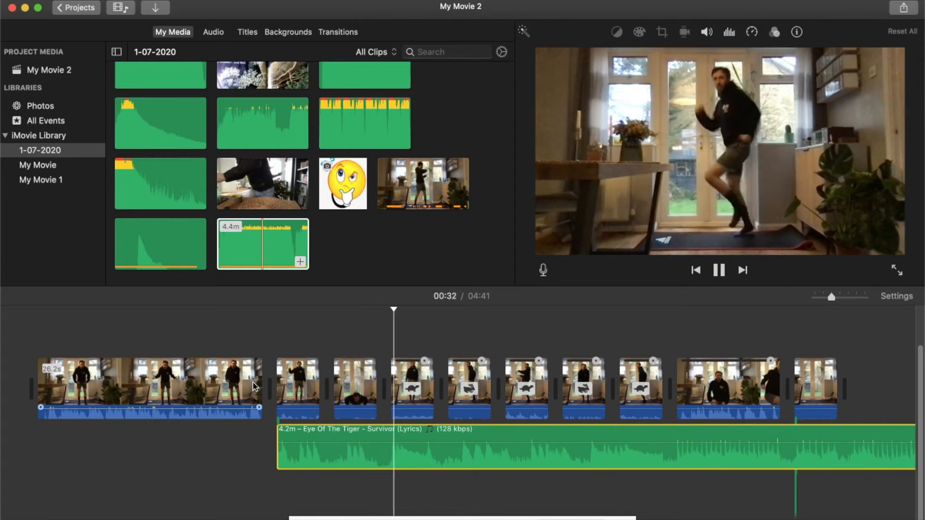
{"action": "key", "text": "space"}
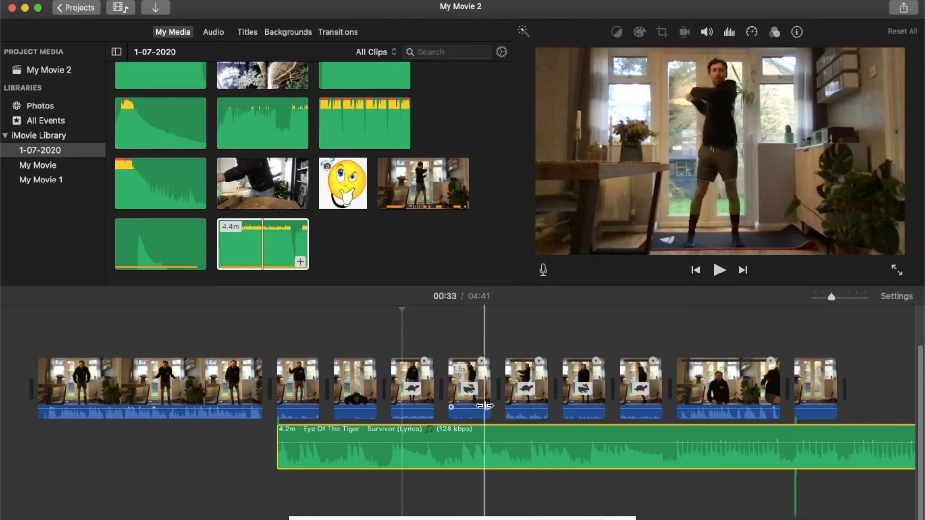
- Split the Eye Of The Tiger audio at 00:44, where the talking clip after the exercises starts, and delete the part after the split
{"action": "scroll", "coordinate": [485, 406], "scroll_direction": "right", "scroll_amount": 3}
{"action": "scroll", "coordinate": [485, 406], "scroll_direction": "right", "scroll_amount": 3}
{"action": "left_click", "coordinate": [524, 402]}
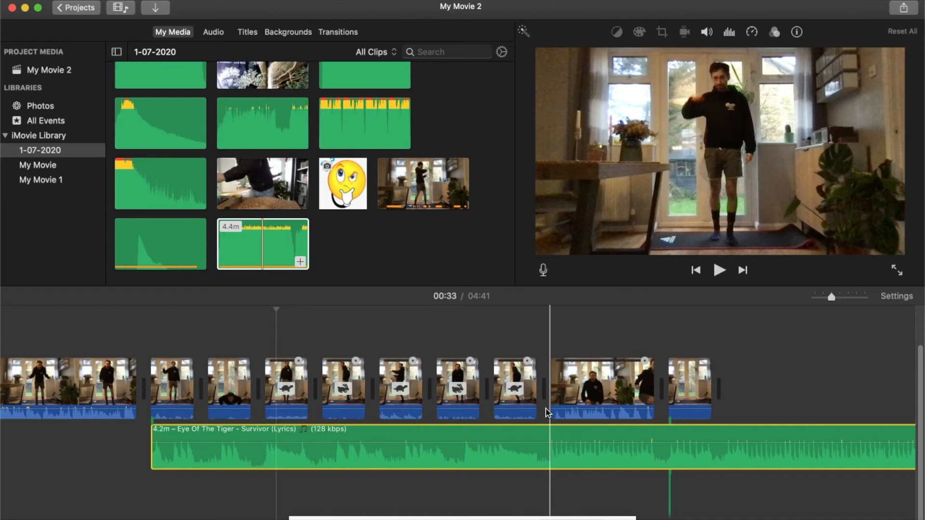
{"action": "left_click", "coordinate": [549, 453]}
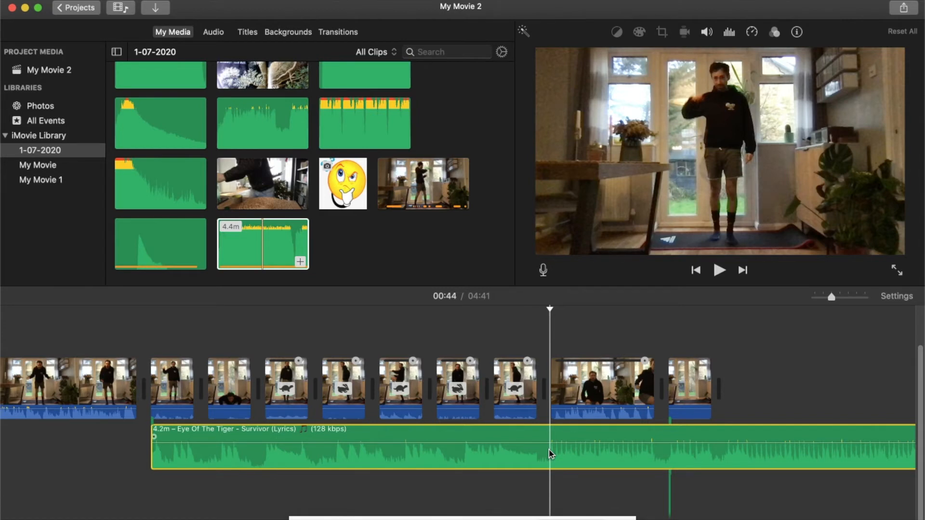
{"action": "key", "text": "super+b"}
{"action": "left_click", "coordinate": [598, 453]}
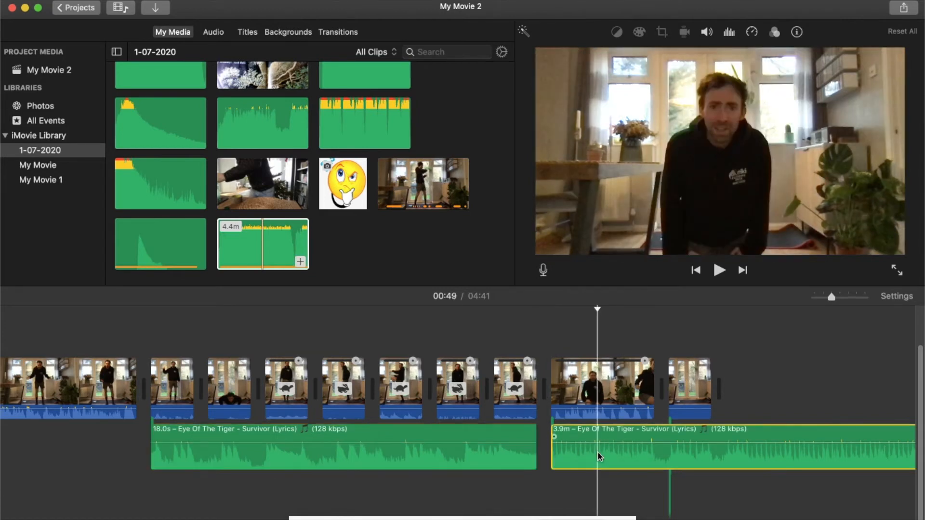
{"action": "key", "text": "Delete"}
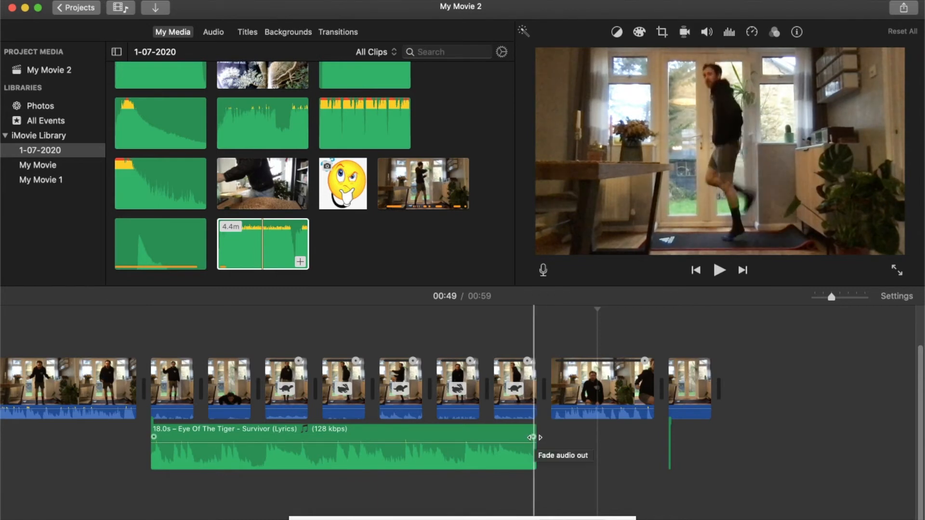
- Add a fade-out to the end of the Eye Of The Tiger audio and play the ending up to 00:44
{"action": "left_click_drag", "start_coordinate": [532, 437], "coordinate": [500, 437]}
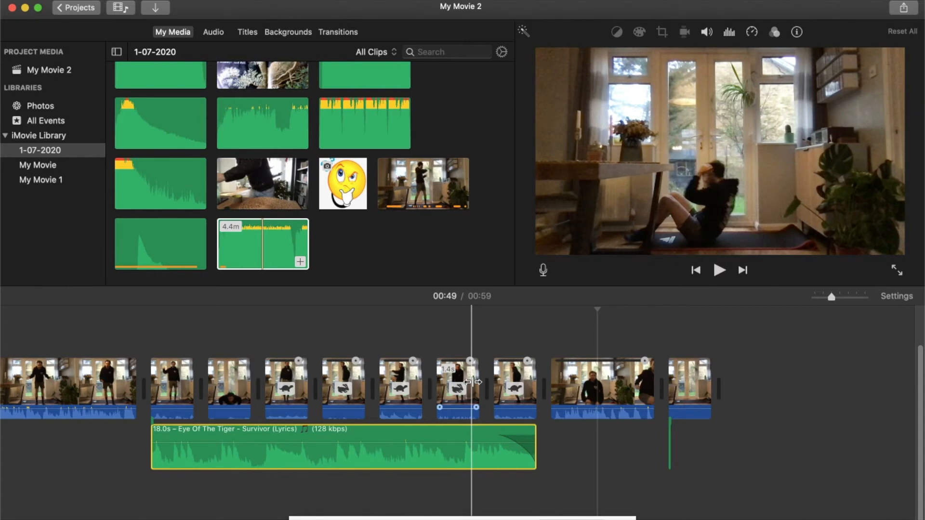
{"action": "key", "text": "space"}
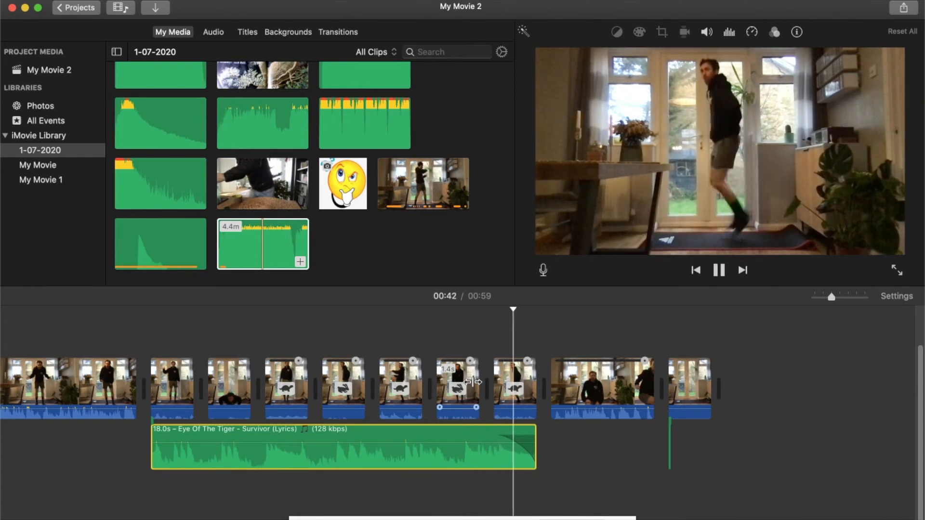
{"action": "key", "text": "space"}
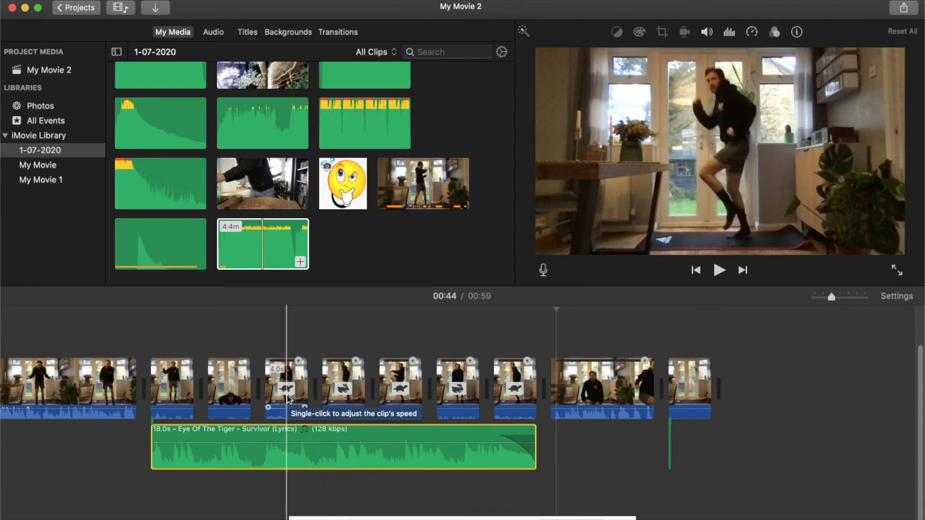
- Mute the original sound of the seven short exercise clips above the music, and adjust the volume of the Eye Of The Tiger audio
{"action": "left_click", "coordinate": [290, 371]}
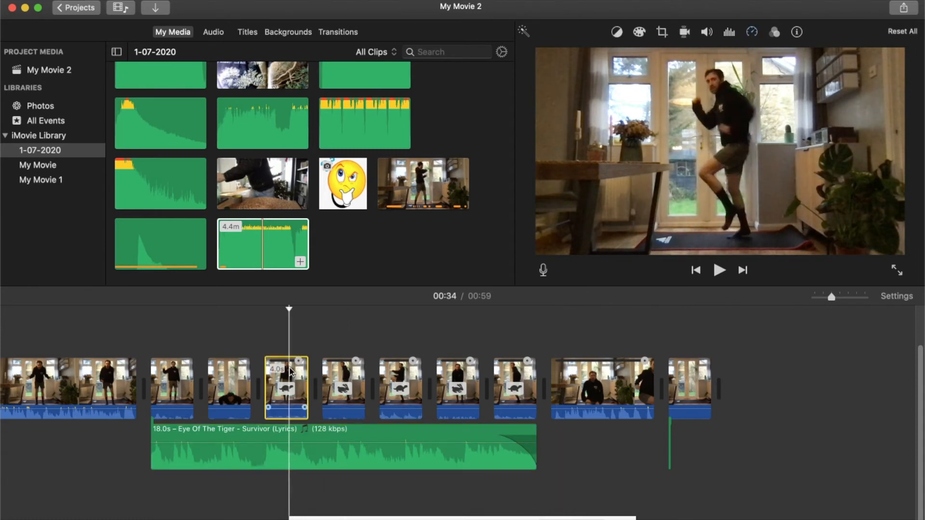
{"action": "left_click", "coordinate": [281, 410]}
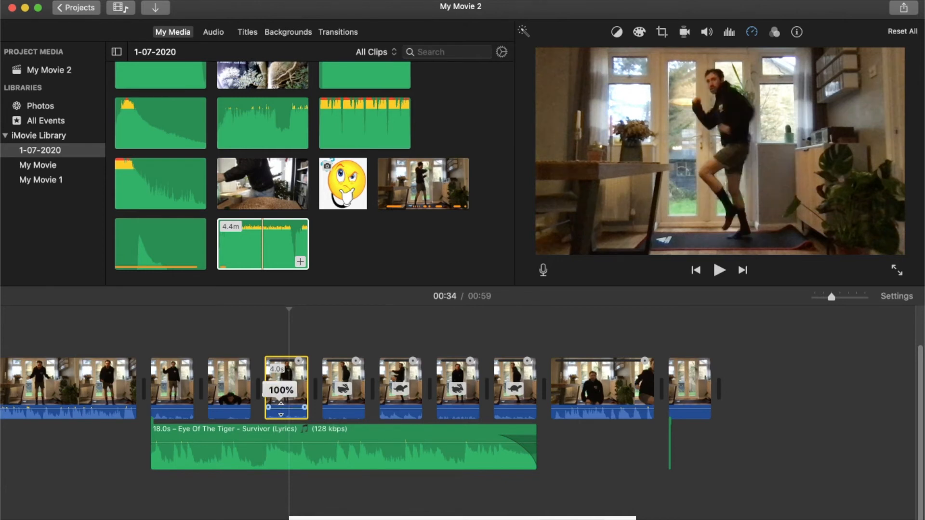
{"action": "left_click_drag", "start_coordinate": [281, 409], "coordinate": [281, 421]}
{"action": "left_click", "coordinate": [229, 408]}
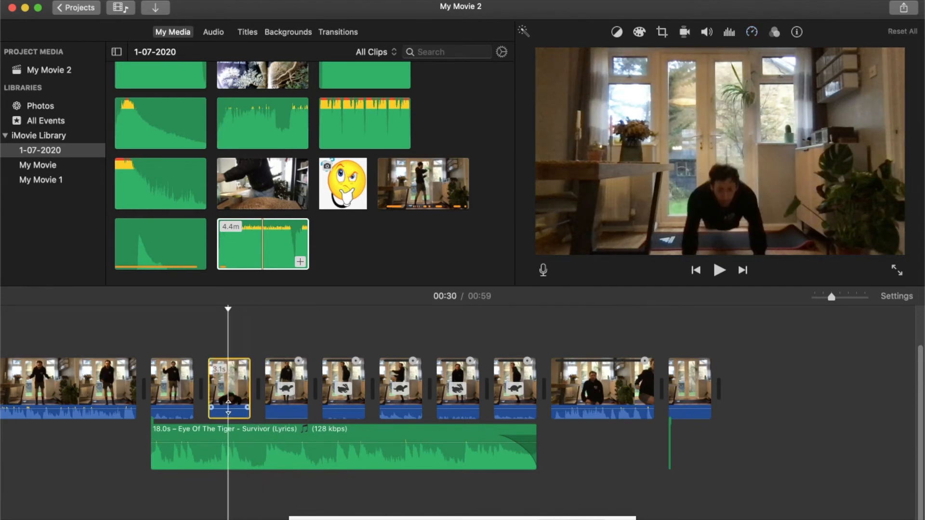
{"action": "left_click_drag", "start_coordinate": [228, 409], "coordinate": [228, 419]}
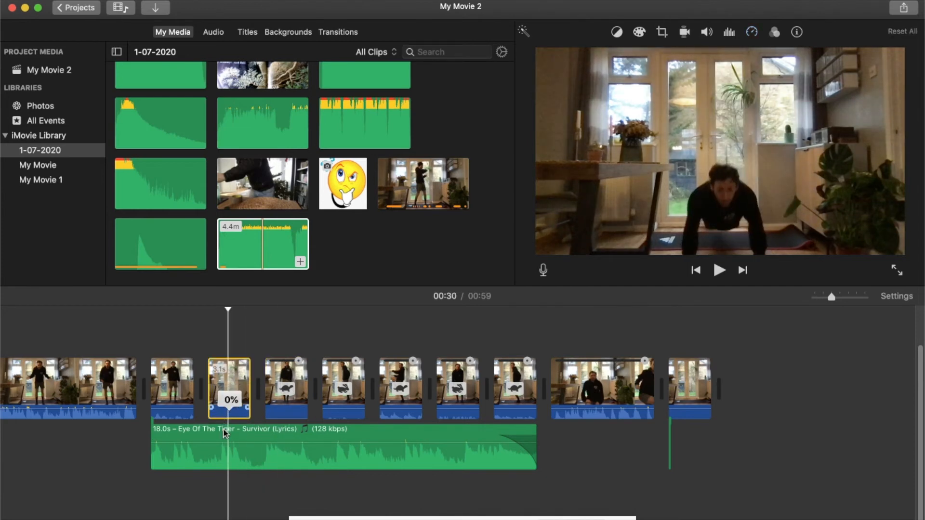
{"action": "left_click", "coordinate": [180, 379]}
{"action": "left_click", "coordinate": [400, 391]}
{"action": "left_click", "coordinate": [460, 393]}
{"action": "left_click", "coordinate": [516, 391]}
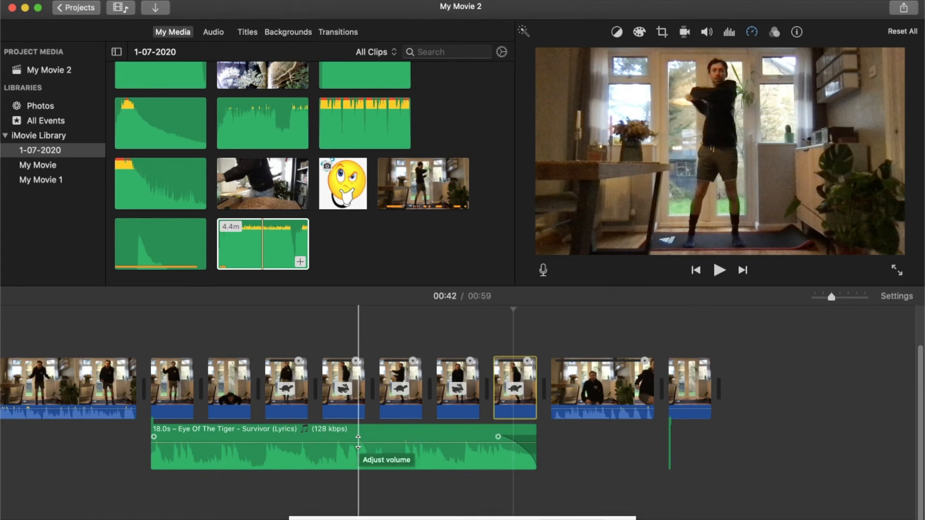
{"action": "left_click", "coordinate": [358, 442]}
{"action": "left_click_drag", "start_coordinate": [358, 444], "coordinate": [357, 440]}
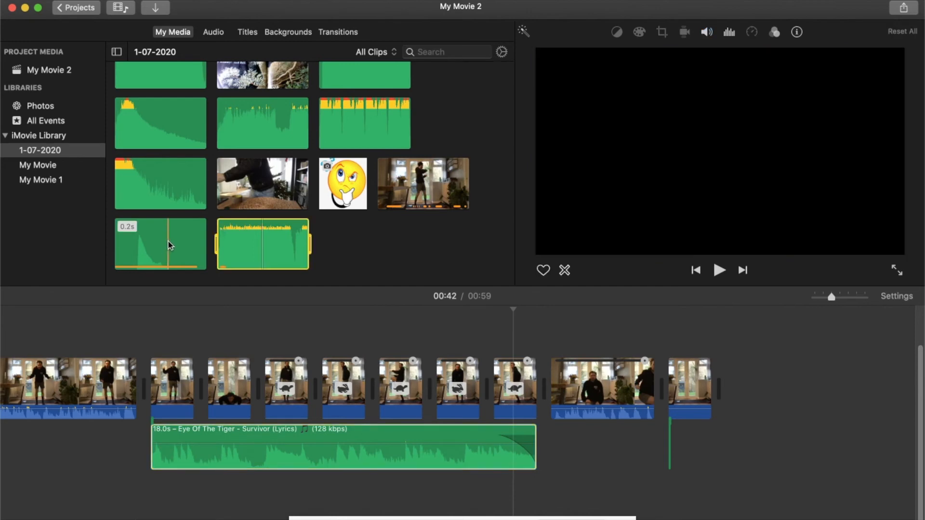
- Preview the 0.2 s sound effect and the 14.7 s explosion sound in the 1-07-2020 event
{"action": "left_click", "coordinate": [134, 248]}
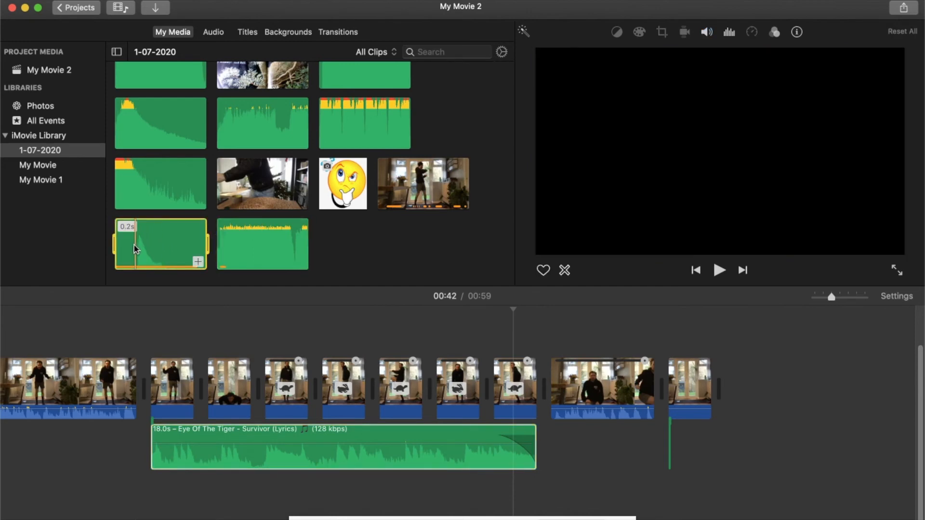
{"action": "key", "text": "space"}
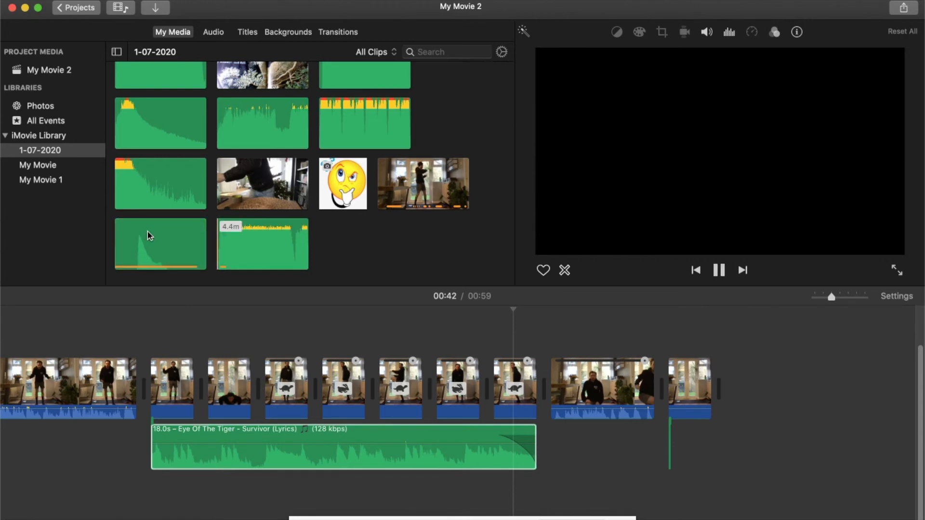
{"action": "key", "text": "space"}
{"action": "key", "text": "space"}
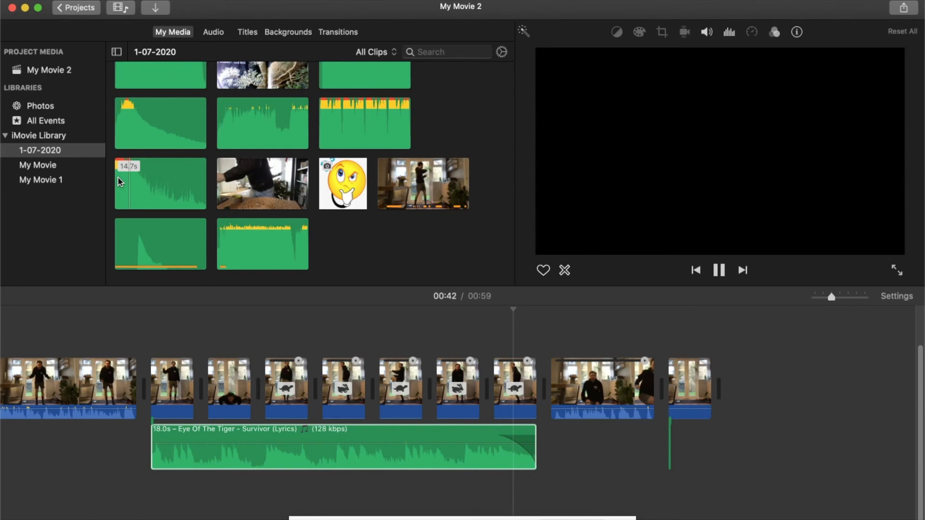
{"action": "key", "text": "space"}
- Place the 14.7 s Explosion_Ultra_Bass sound beneath the Eye Of The Tiger audio at about 00:34, and play that section up to 00:42
{"action": "left_click_drag", "start_coordinate": [155, 195], "coordinate": [289, 340]}
{"action": "left_click_drag", "start_coordinate": [324, 439], "coordinate": [292, 502]}
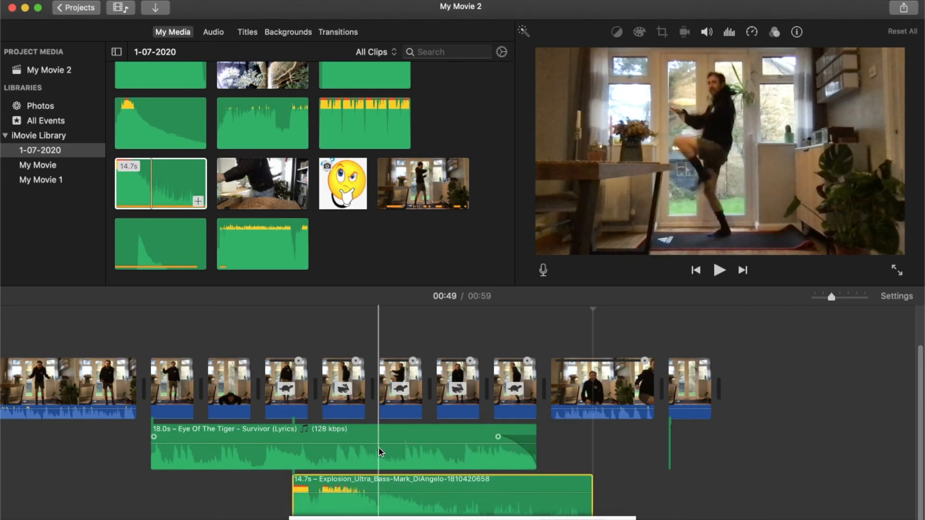
{"action": "scroll", "coordinate": [379, 451], "scroll_direction": "left", "scroll_amount": 1}
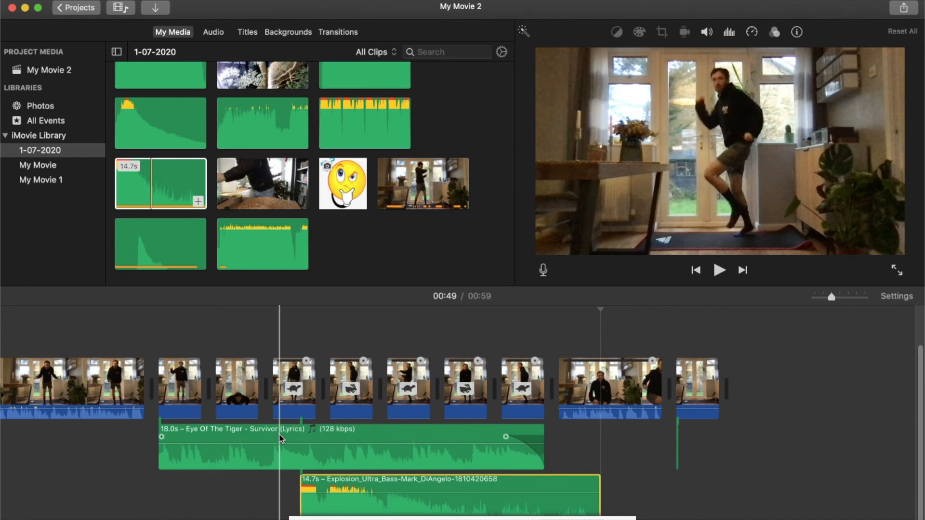
{"action": "key", "text": "space"}
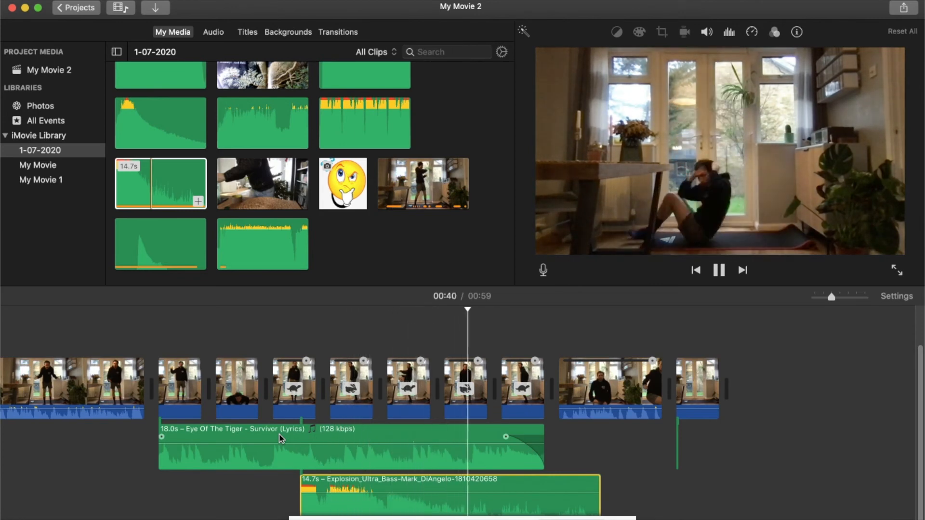
{"action": "key", "text": "space"}
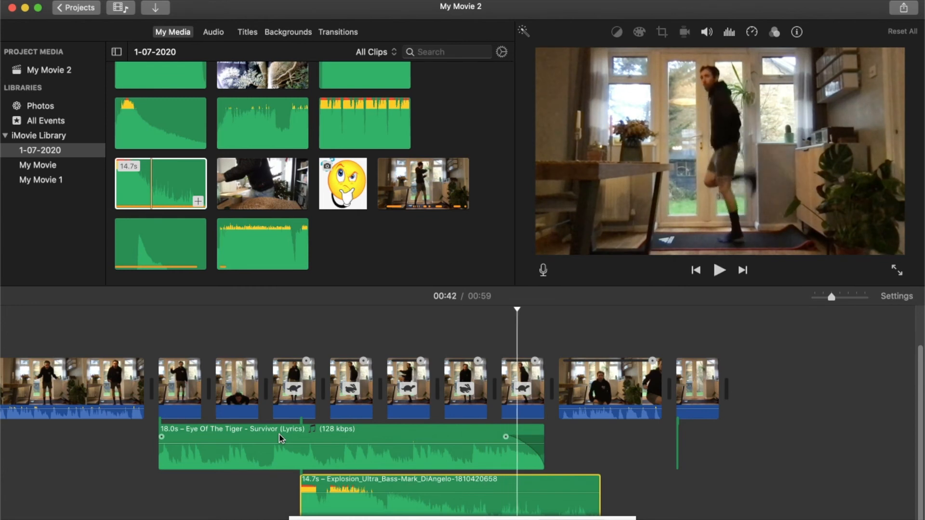